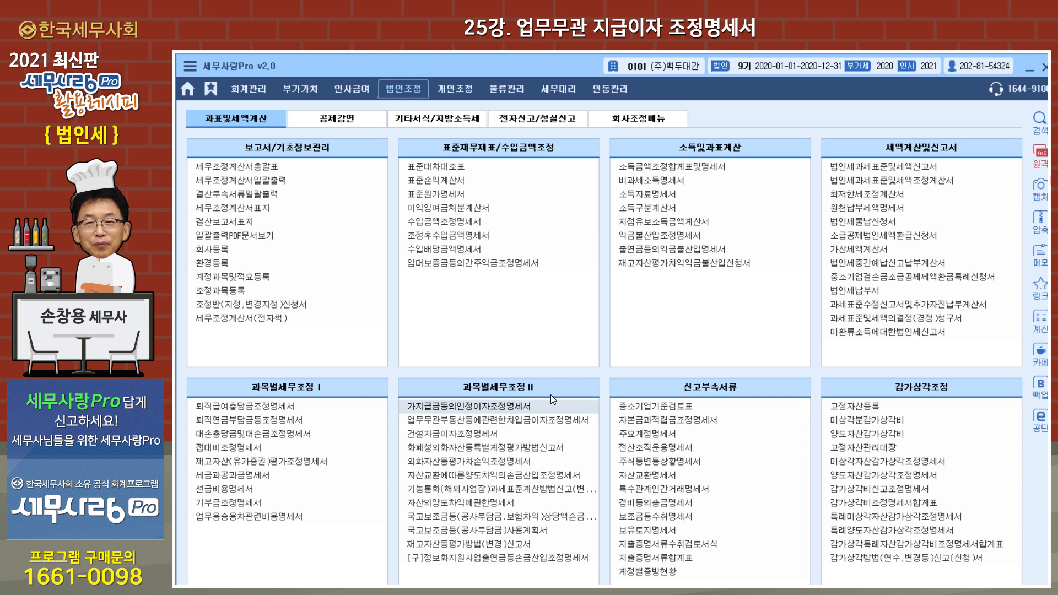
Open 건설자금이자조정명세서 and review the 공장건물 loan's lender, borrowing date, amount, interest rate, interest paid, completion date and applicable days.
left_click(480, 435)
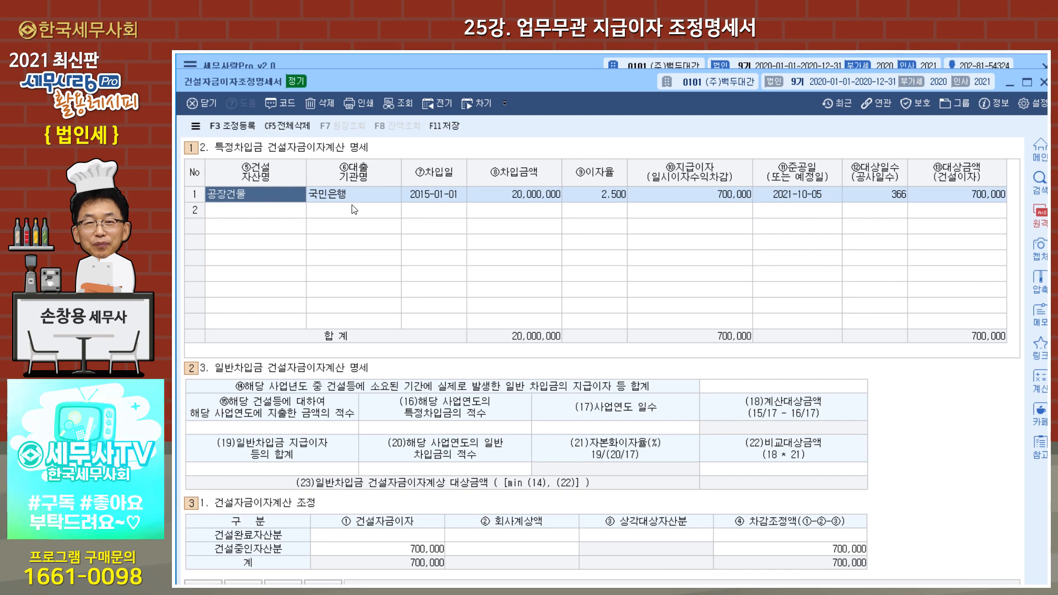
left_click(365, 197)
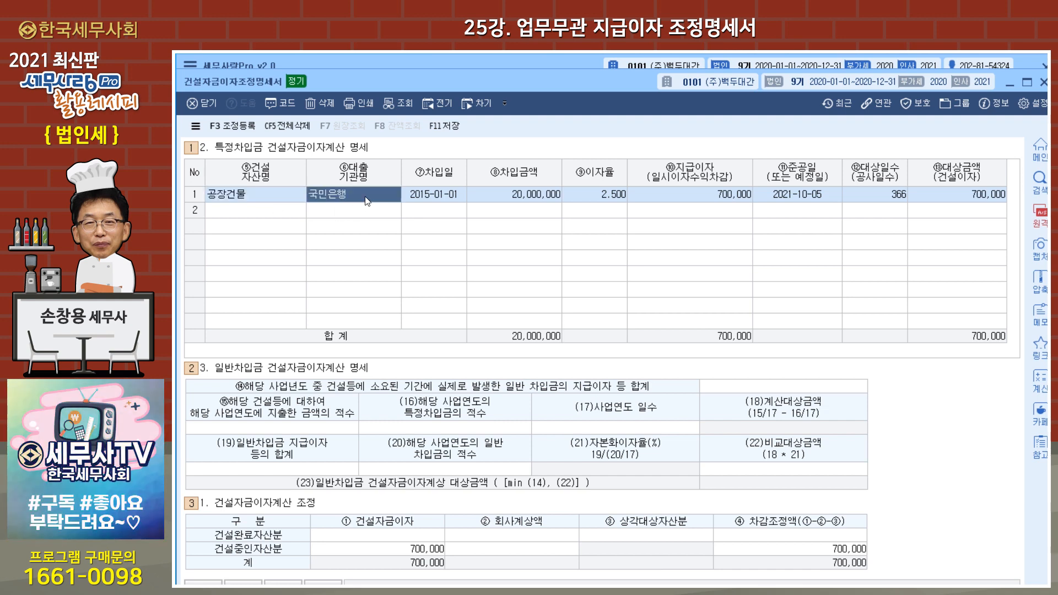
left_click(428, 200)
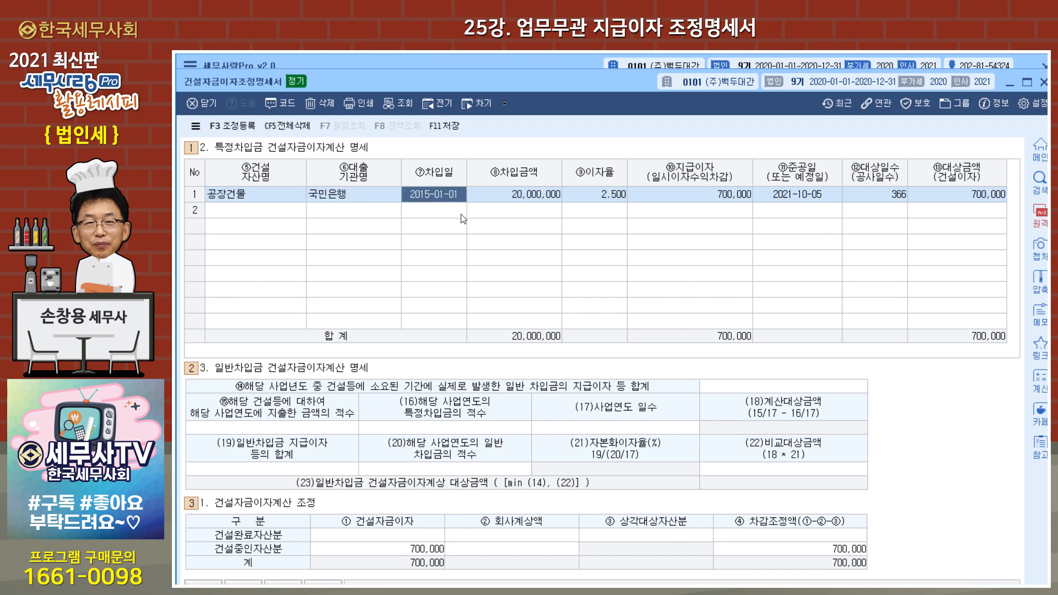
left_click(532, 199)
left_click(615, 199)
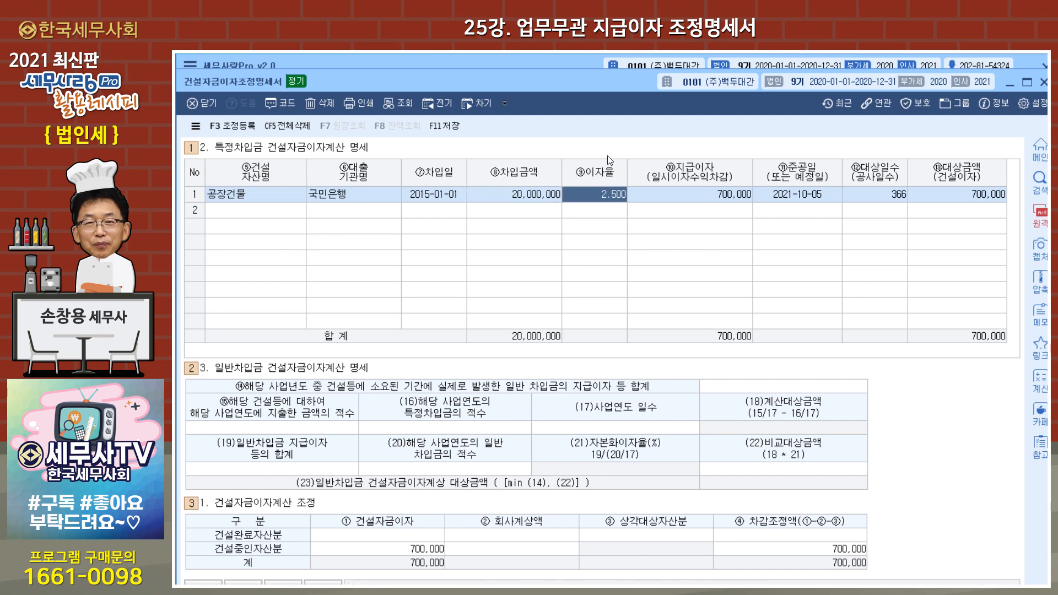
left_click(727, 200)
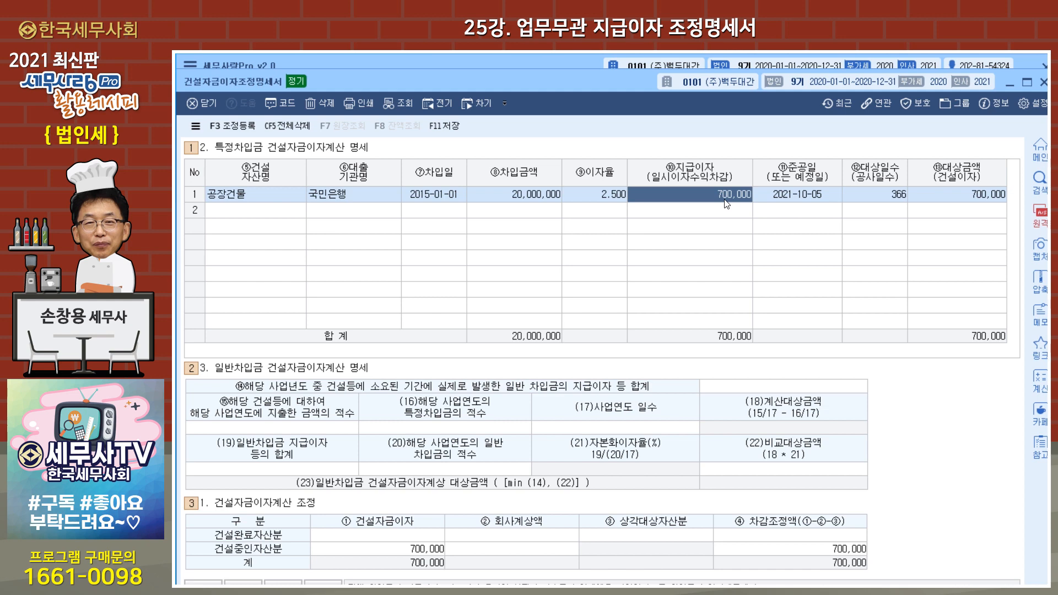
left_click(805, 194)
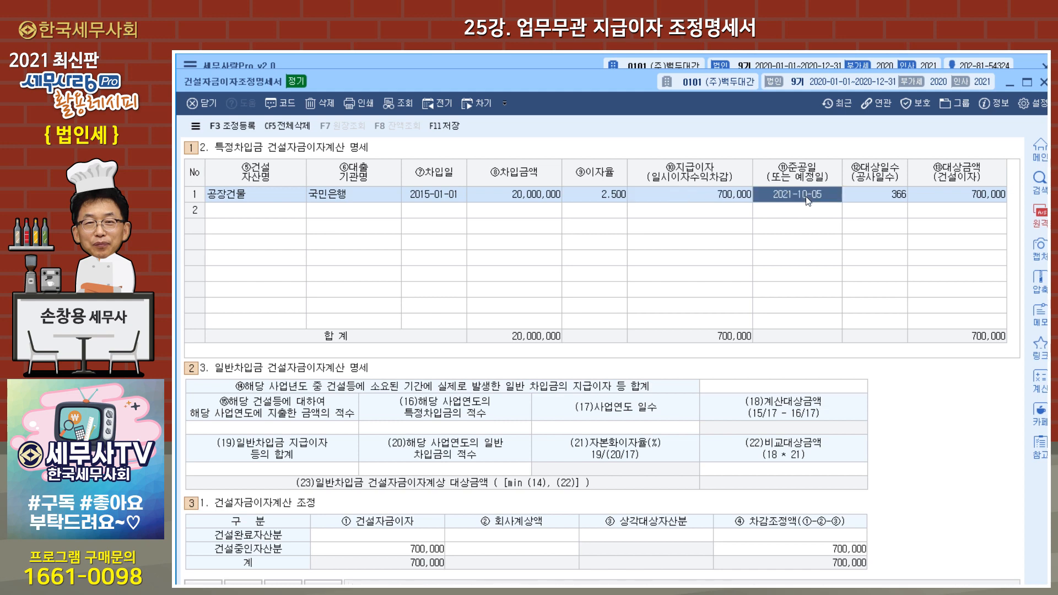
left_click(894, 202)
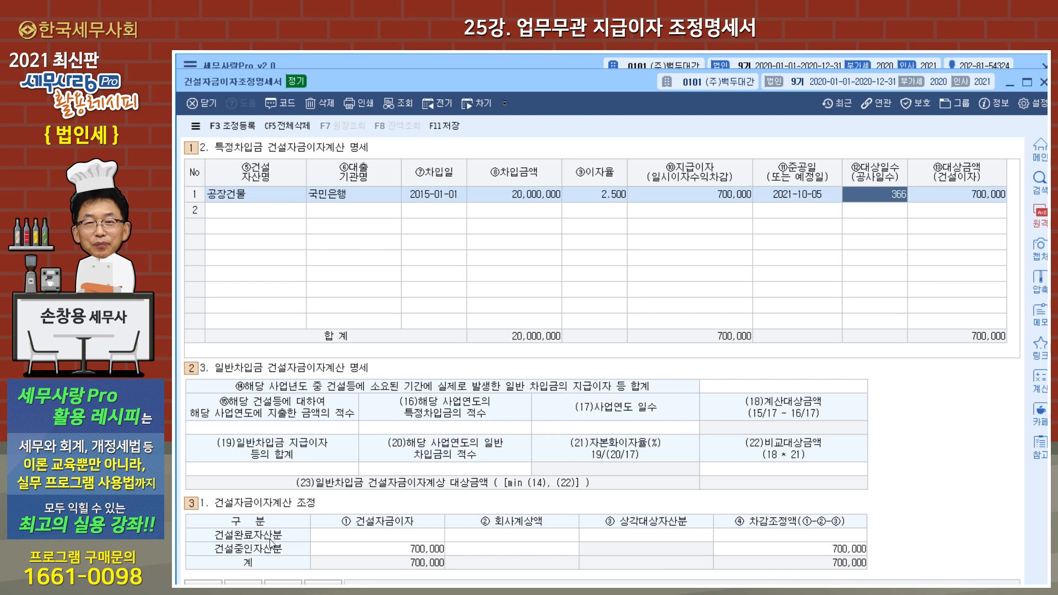
Examine the 건설중인자산분 row of the 건설자금이자계산 조정 section, comparing 건설자금이자, 회사계상액 and 차감조정액.
left_click(421, 551)
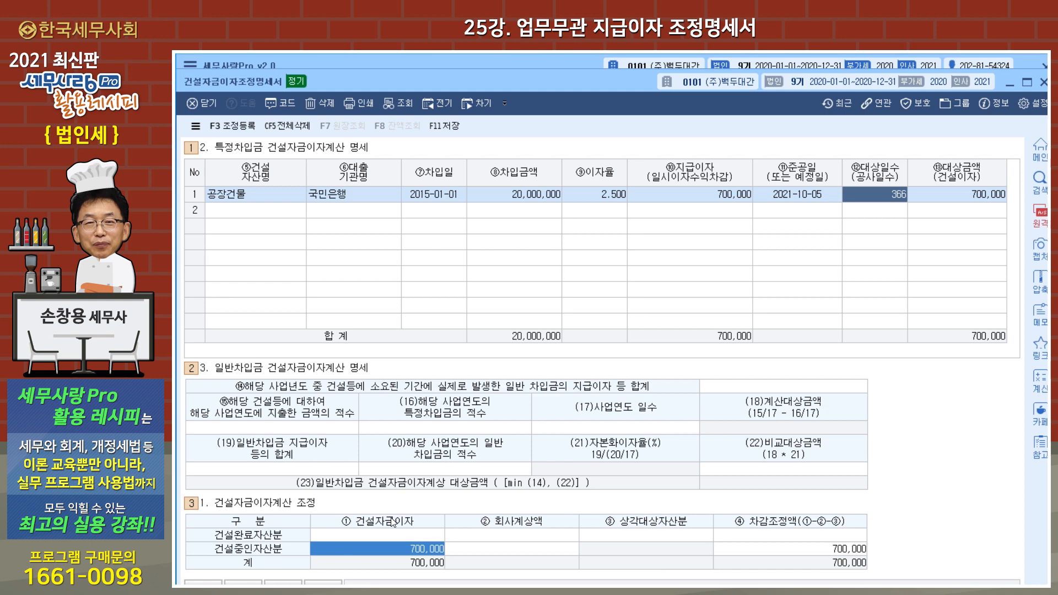
left_click(512, 549)
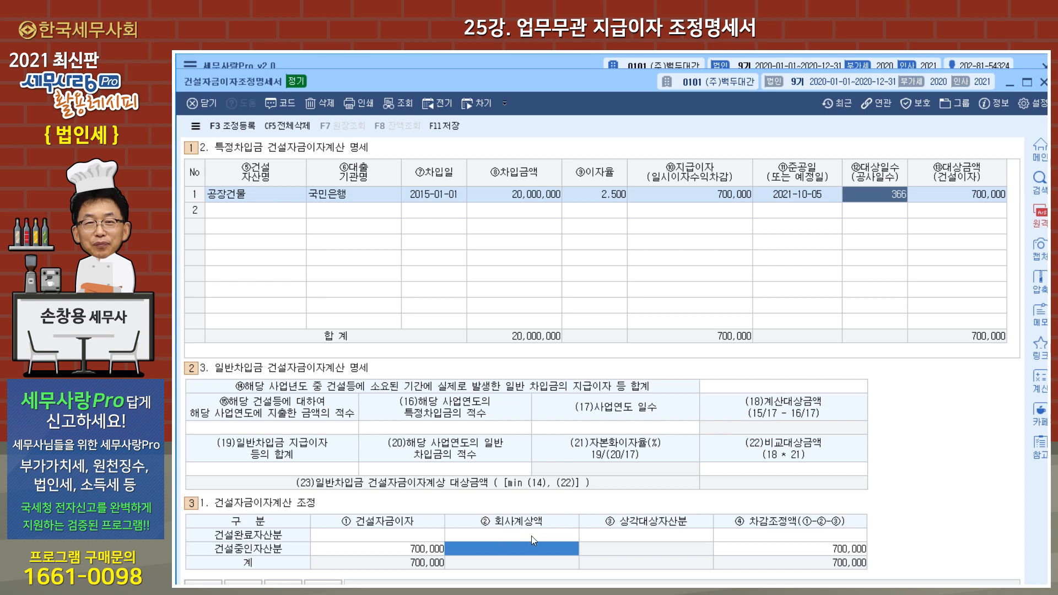
left_click(847, 550)
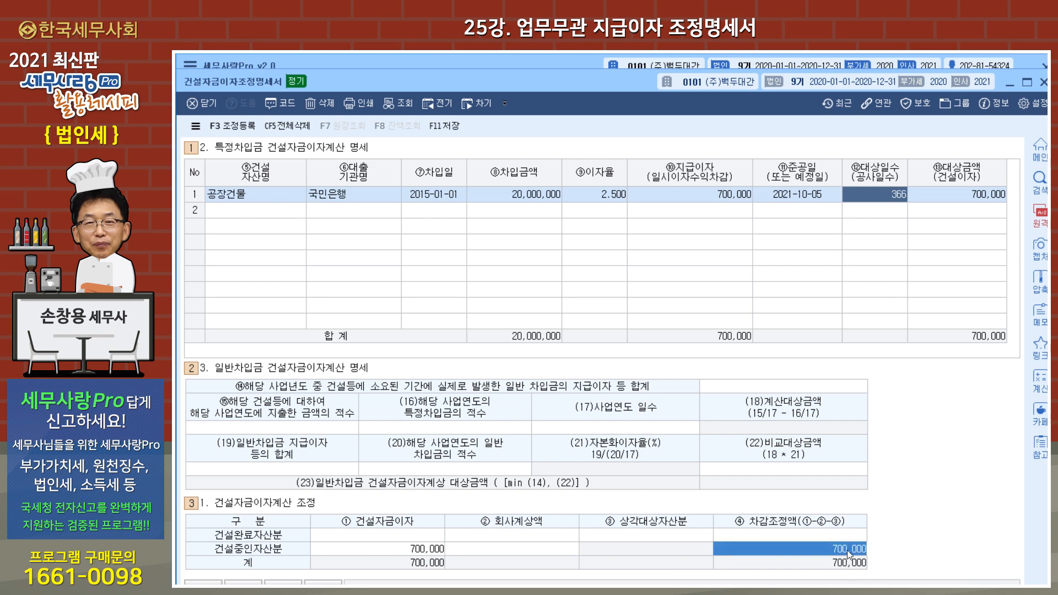
left_click(535, 553)
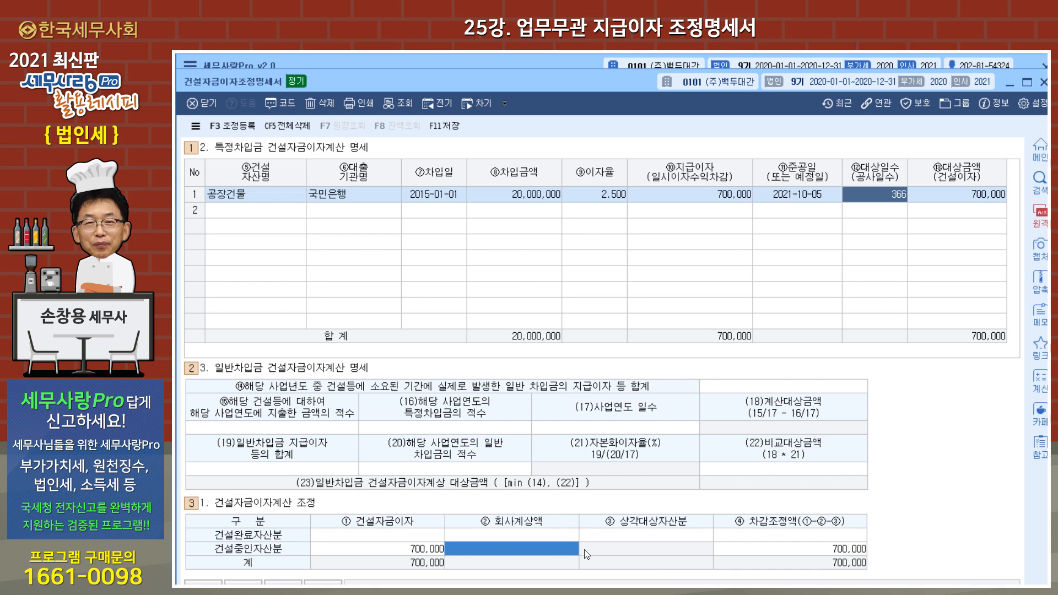
left_click(816, 551)
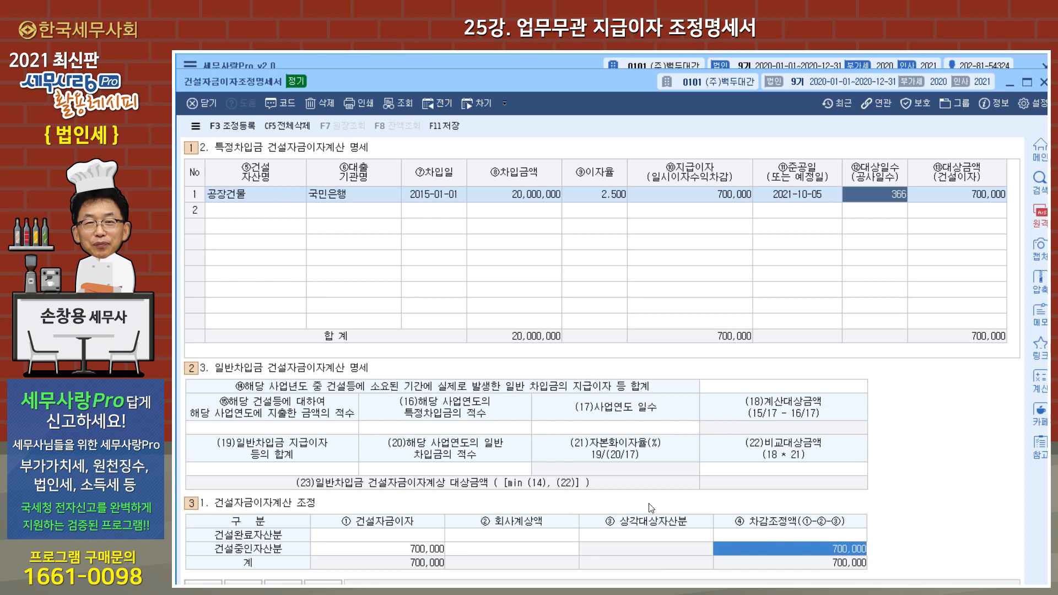
Check the 건설자금이자 entry and its income disposition note in the 조정 등록 dialog, and close the dialog.
left_click(234, 129)
left_click_drag(605, 219, 605, 320)
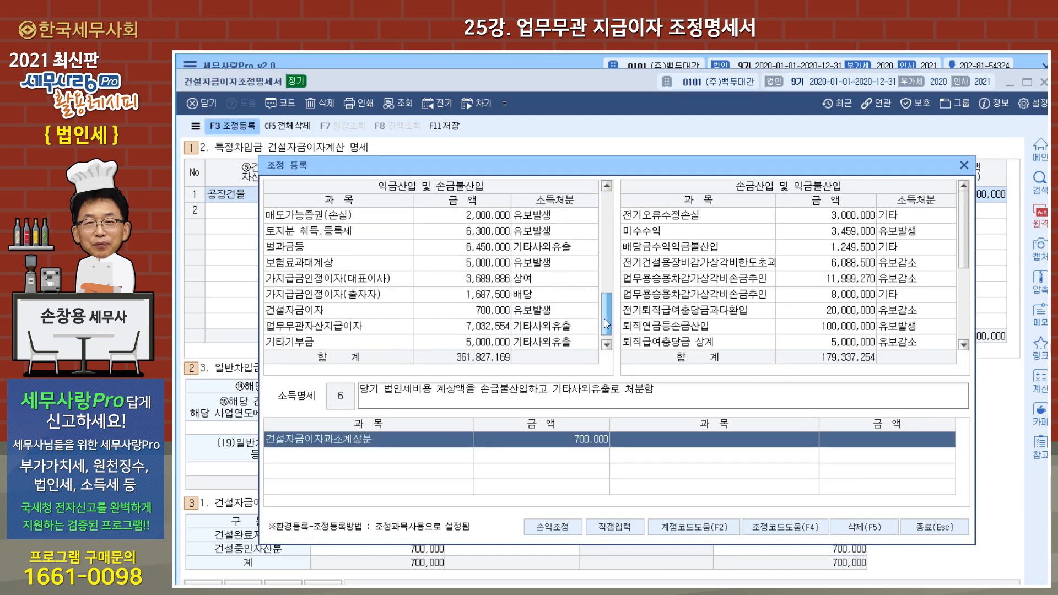
left_click(356, 309)
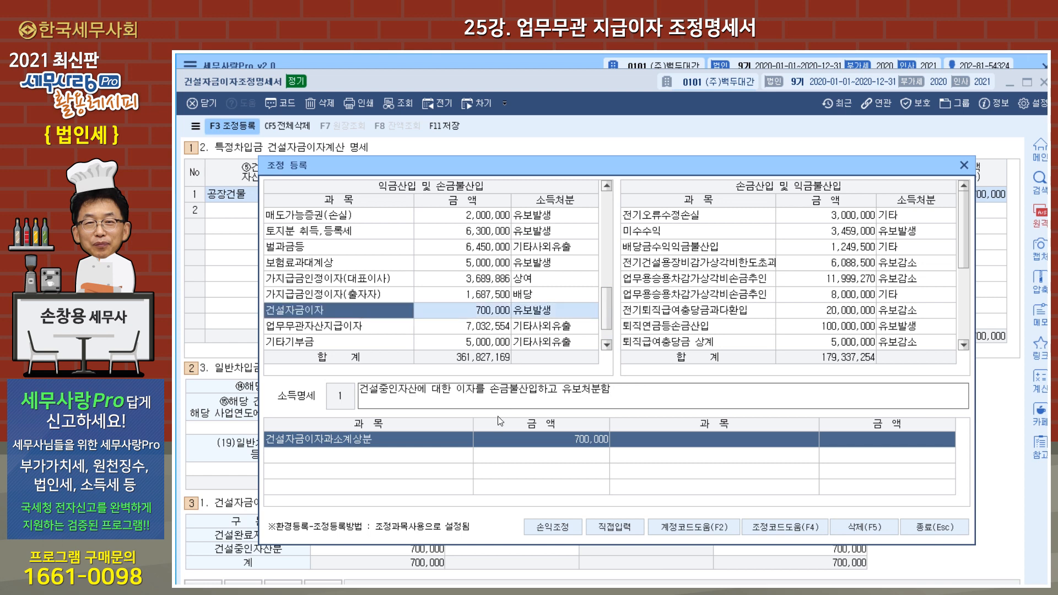
left_click(964, 165)
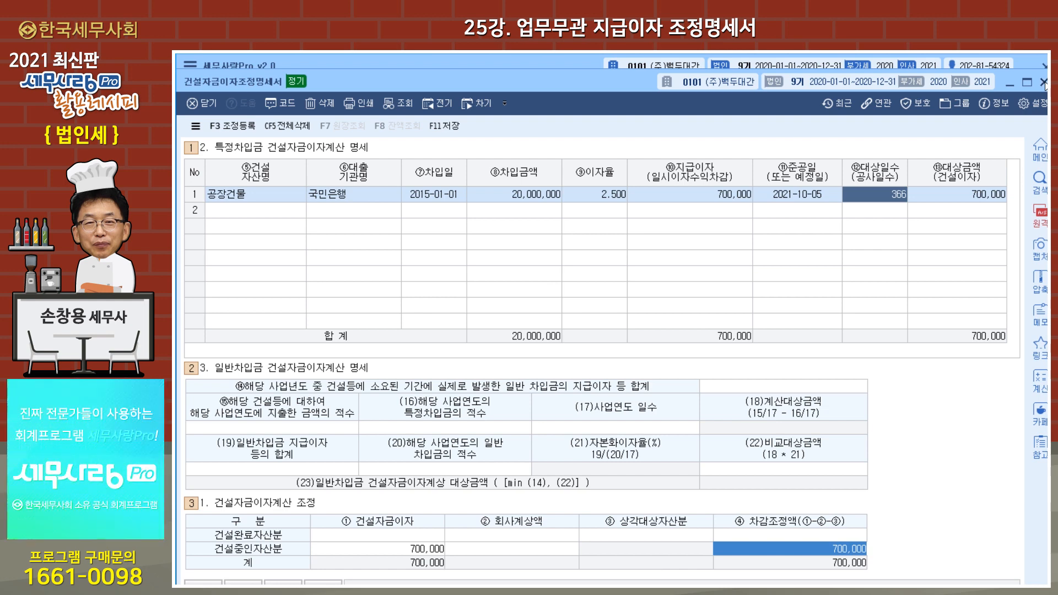
Close the construction interest statement and open 업무무관부동산등에관련한차입금이자조정명세서.
left_click(1044, 83)
left_click(514, 421)
double_click(514, 423)
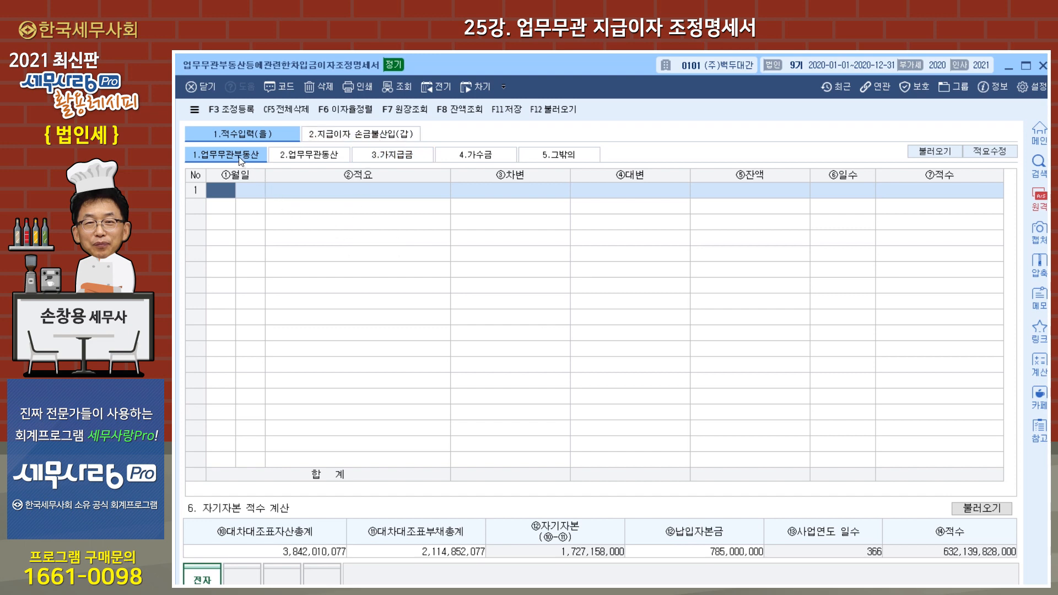
Look through the 적수입력(을) categories, including 가지급금, 가수금, 그밖의, 업무무관부동산 and 업무무관동산.
left_click(388, 158)
left_click(464, 159)
left_click(566, 158)
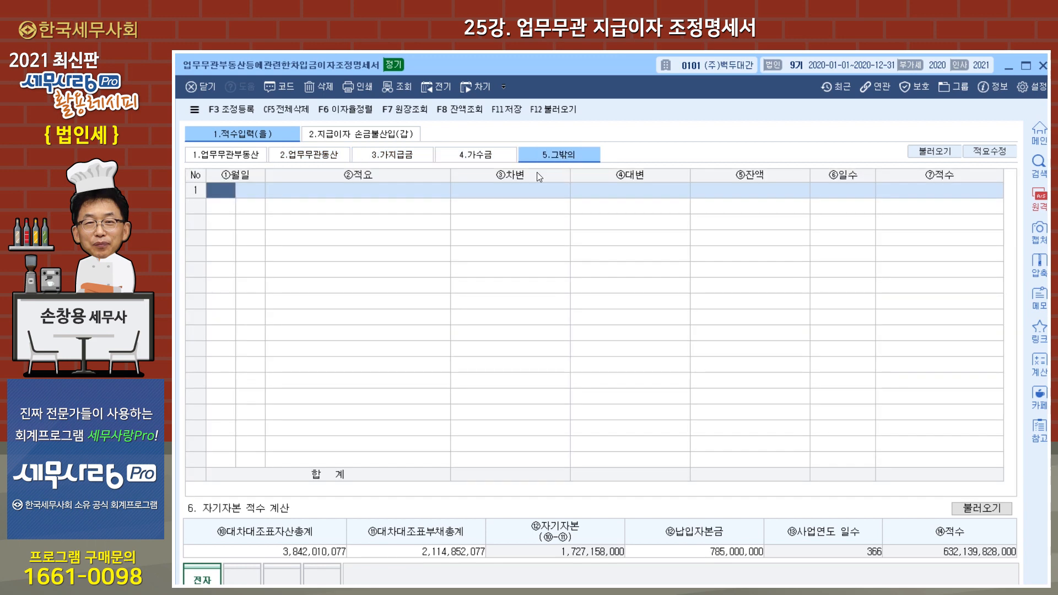
left_click(237, 157)
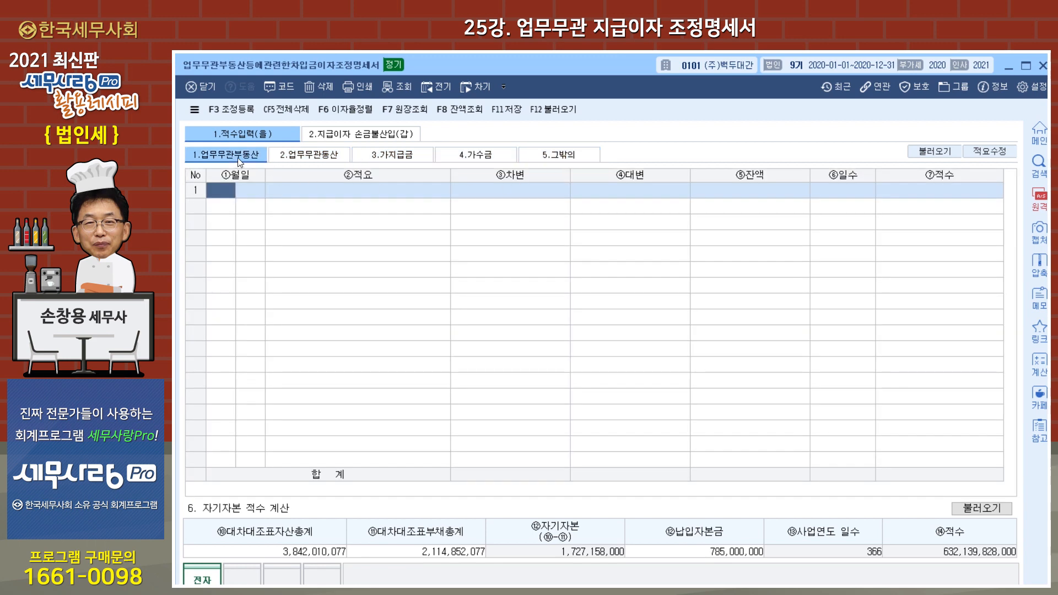
left_click(316, 160)
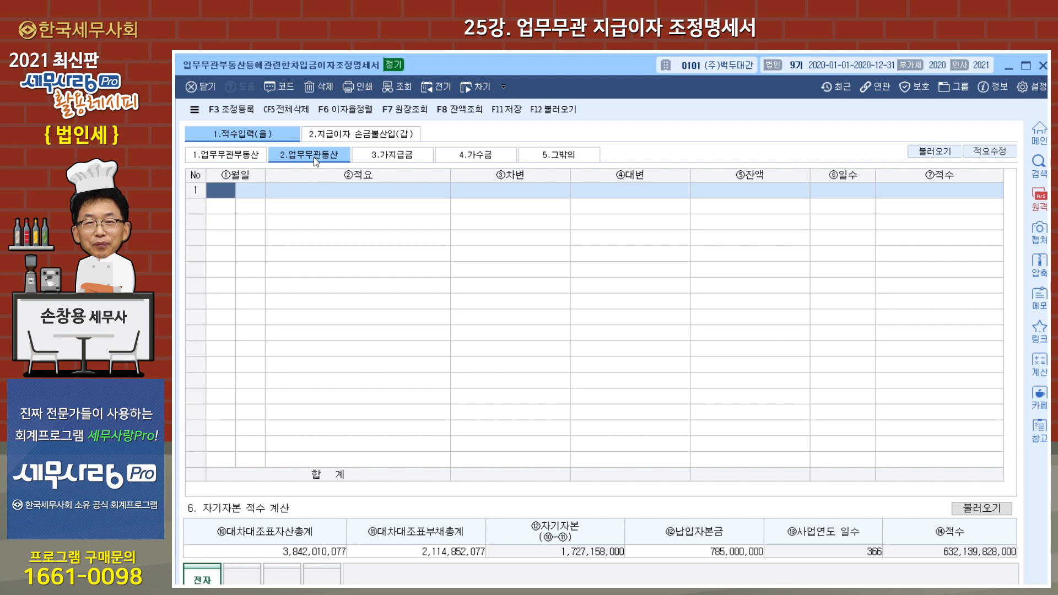
Reload the 가지급금 data from the 가지급금 인정이자조정명세서, replacing the existing entries.
left_click(395, 159)
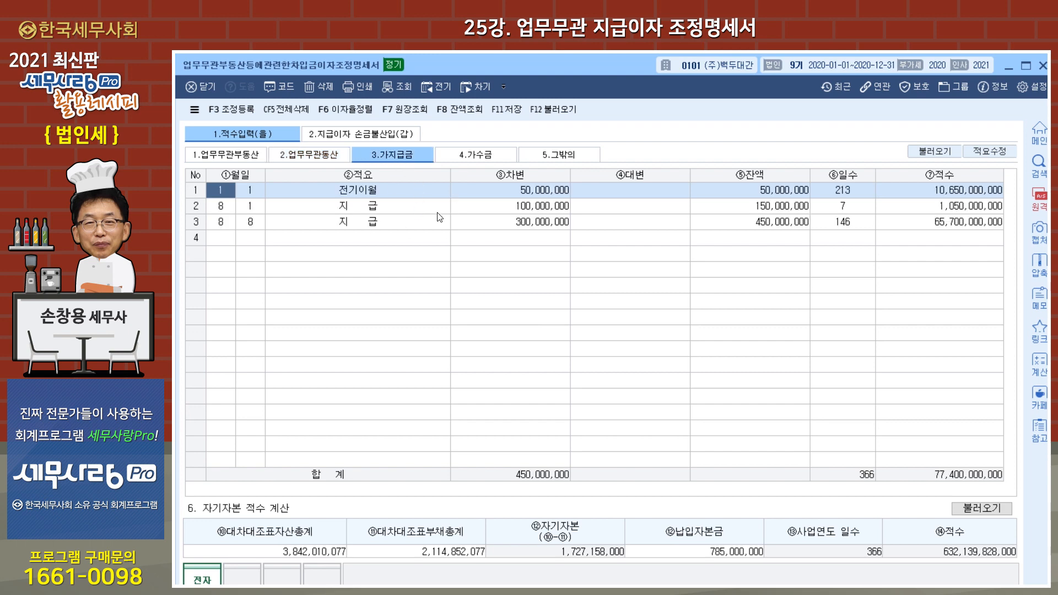
left_click(930, 153)
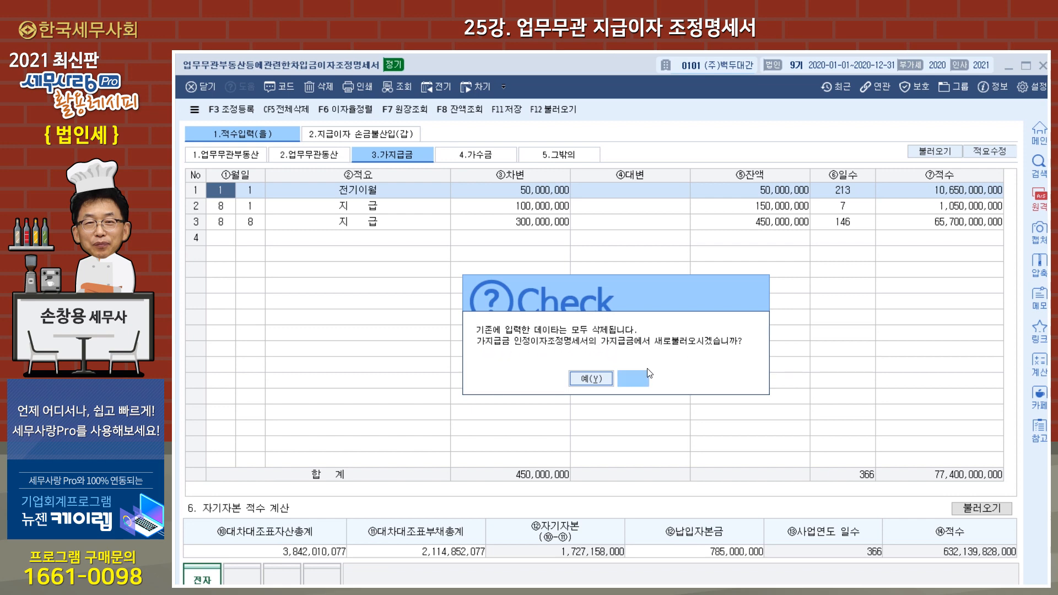
left_click(593, 380)
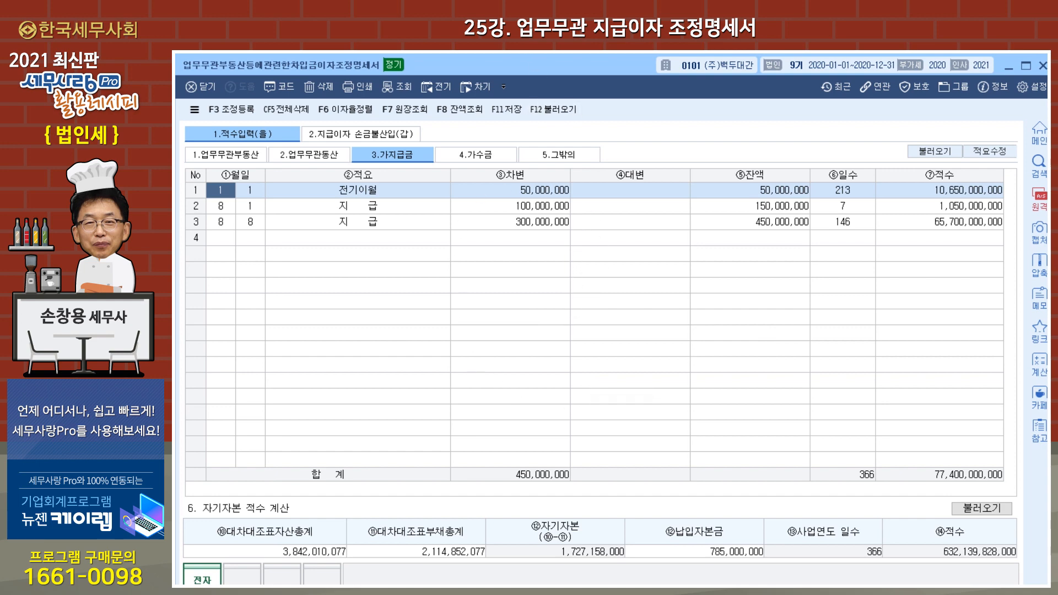
Check the 가수금 entries and review each interest-rate row in 지급이자 손금불산입(갑), including 채권자불분명 사채이자 and 건설 자금 이자.
left_click(472, 154)
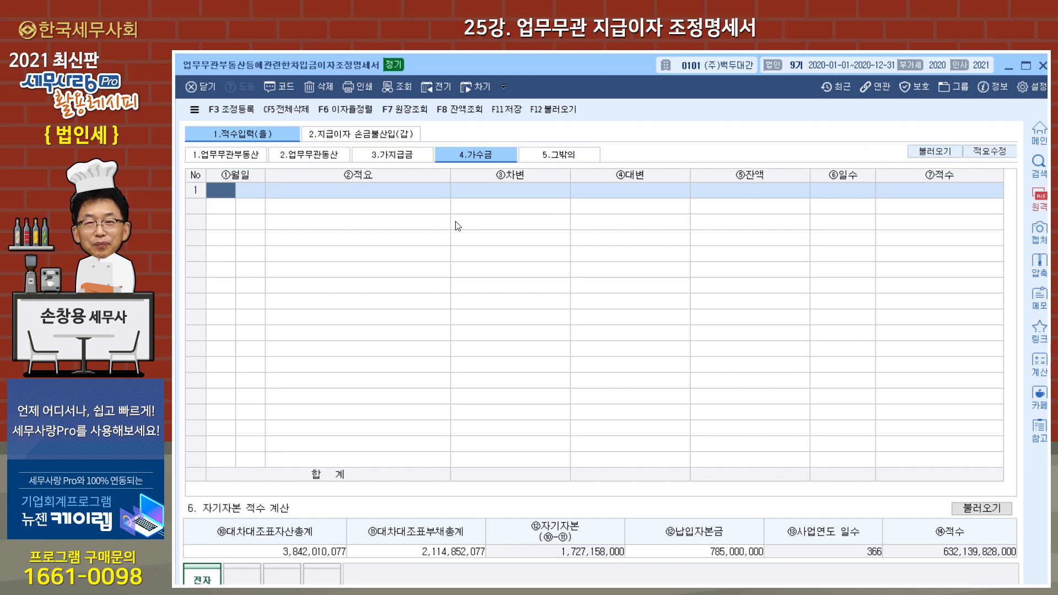
left_click(377, 138)
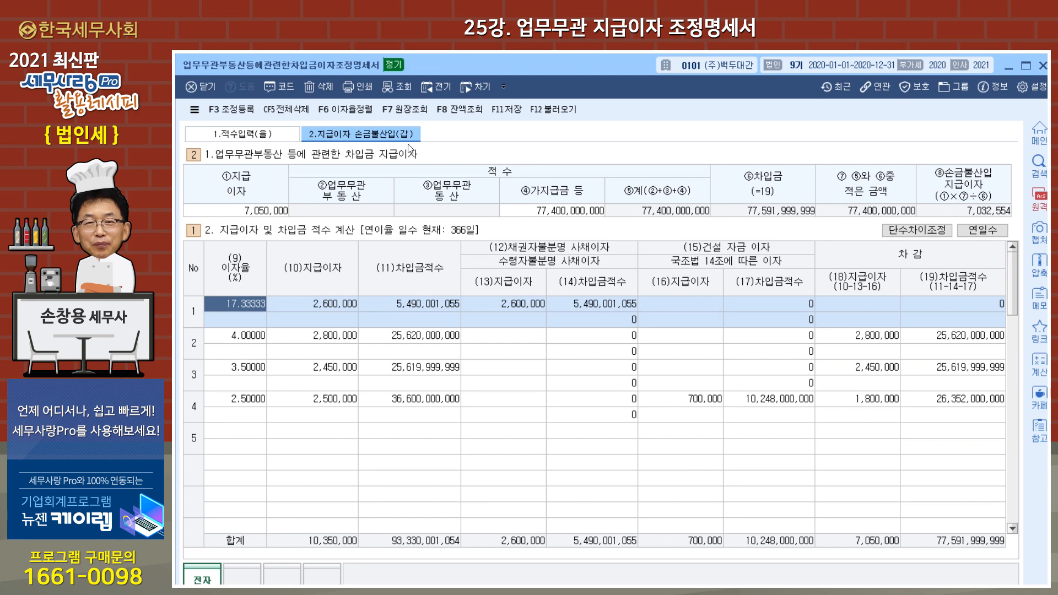
left_click(329, 305)
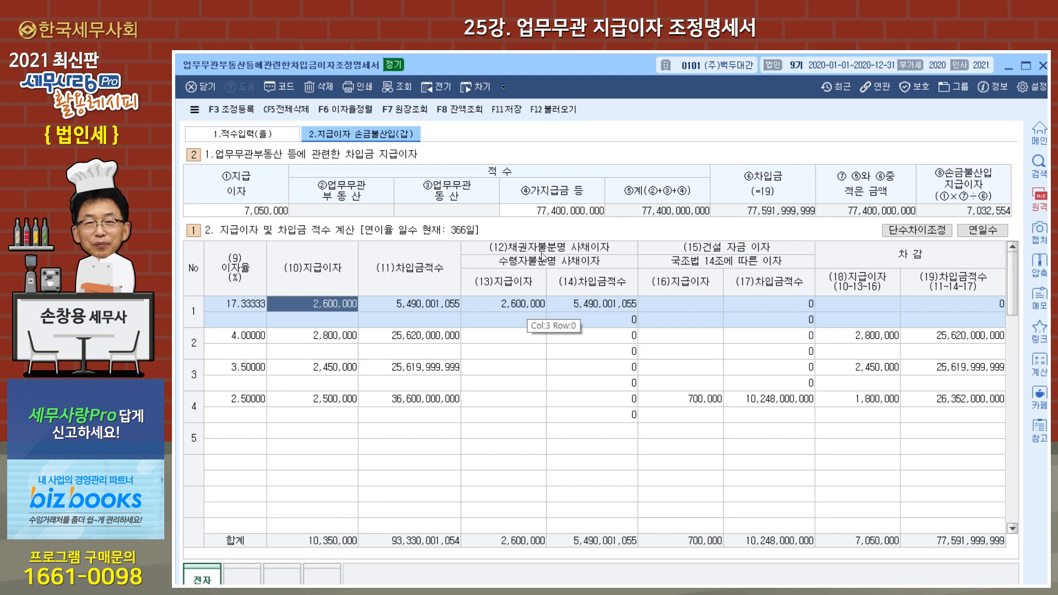
left_click(524, 306)
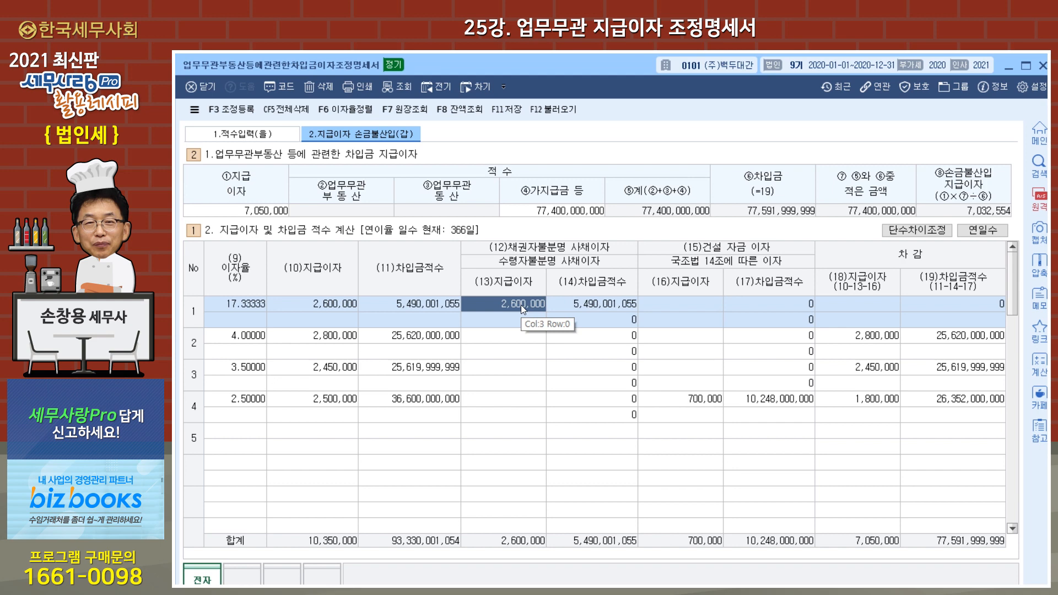
left_click(248, 349)
left_click(245, 375)
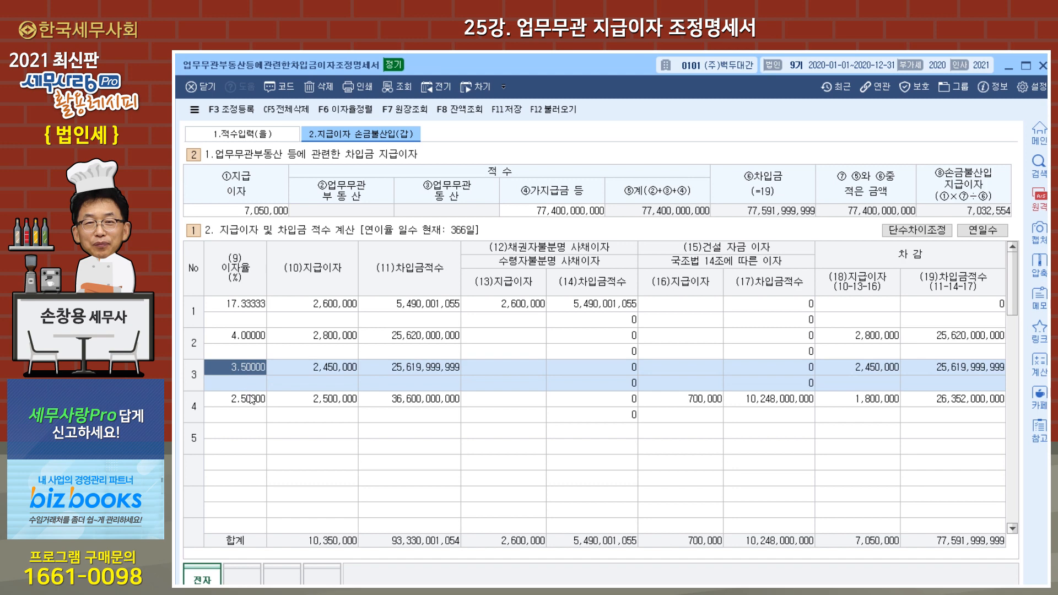
left_click(251, 399)
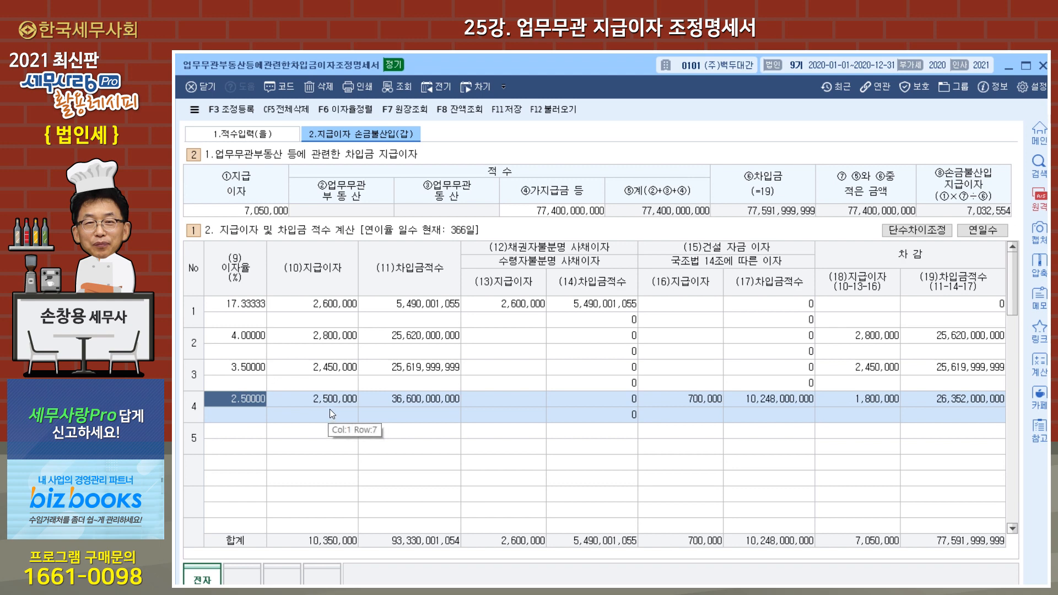
left_click(704, 398)
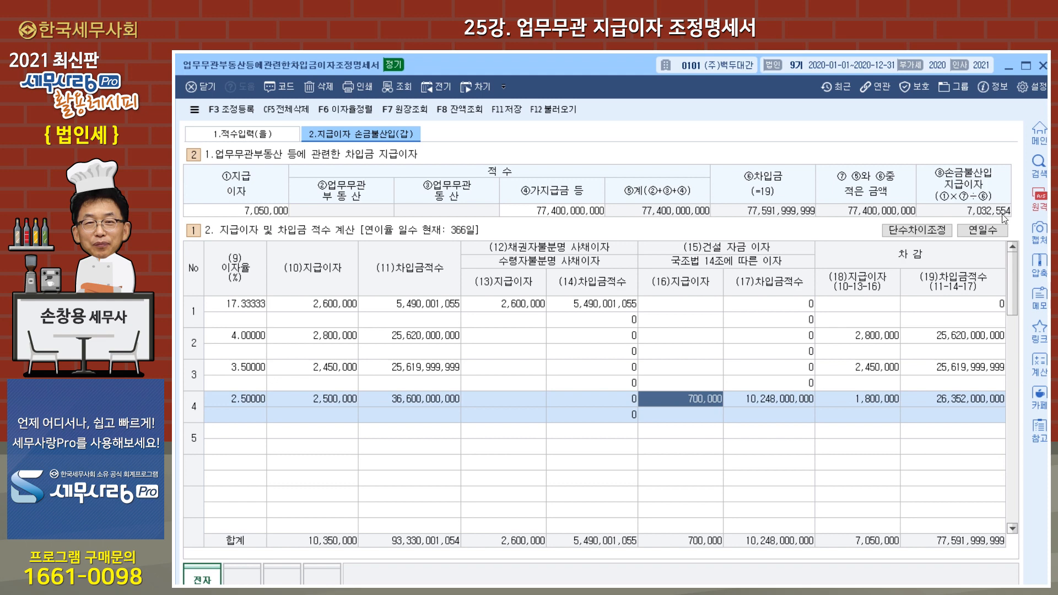
Open 조정 등록 and view the 업무무관자산지급이자 entry with its income disposition note.
left_click(233, 113)
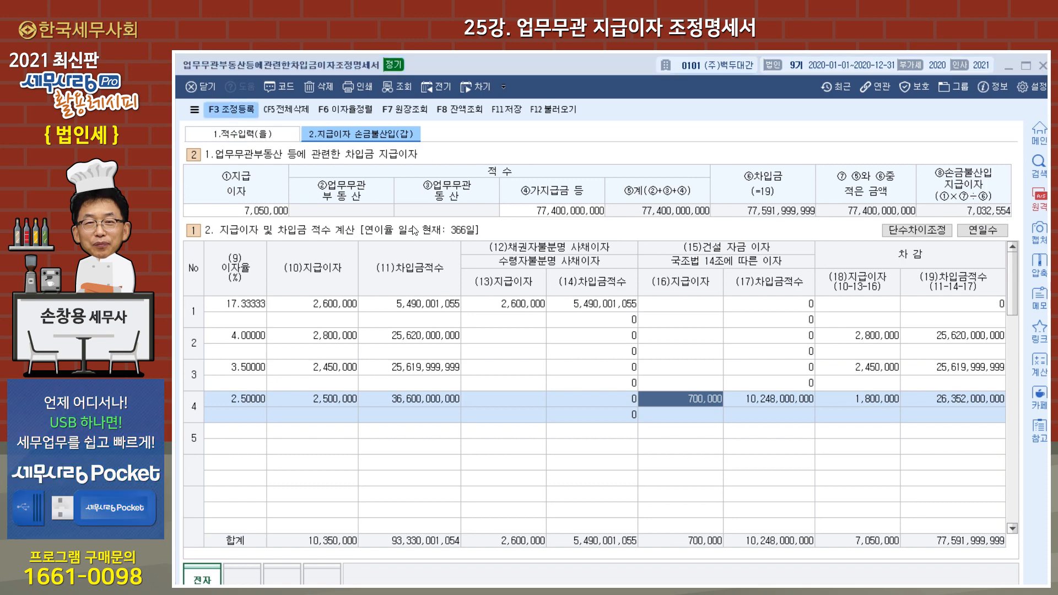
left_click_drag(605, 222, 606, 313)
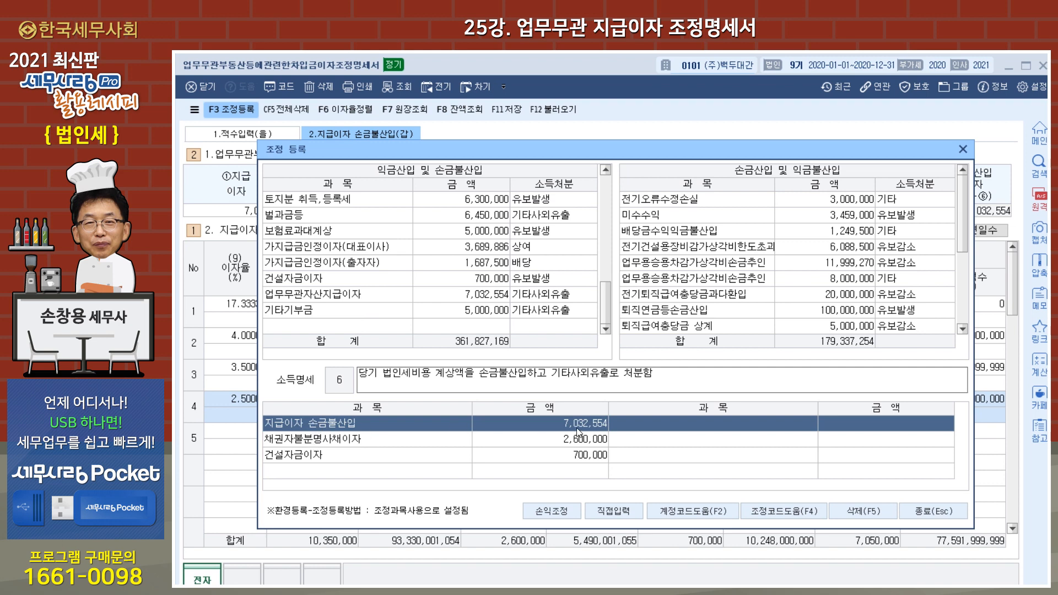
left_click(481, 294)
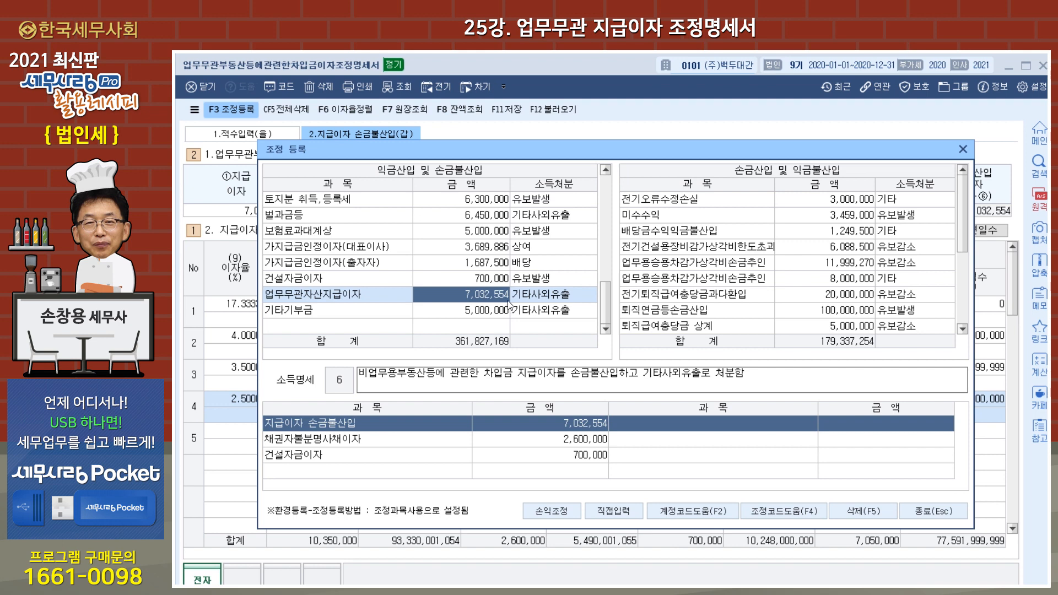
Examine the calculated 채권자불분명사채이자 and 건설자금이자 amounts against the registered 익금산입 및 손금불산입 entries.
left_click(349, 442)
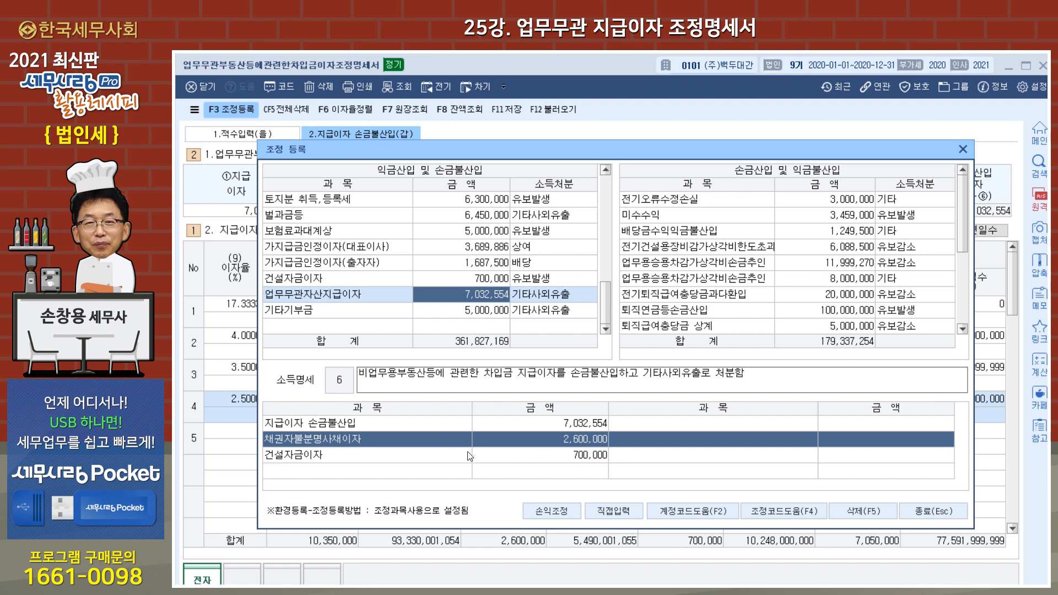
left_click(349, 456)
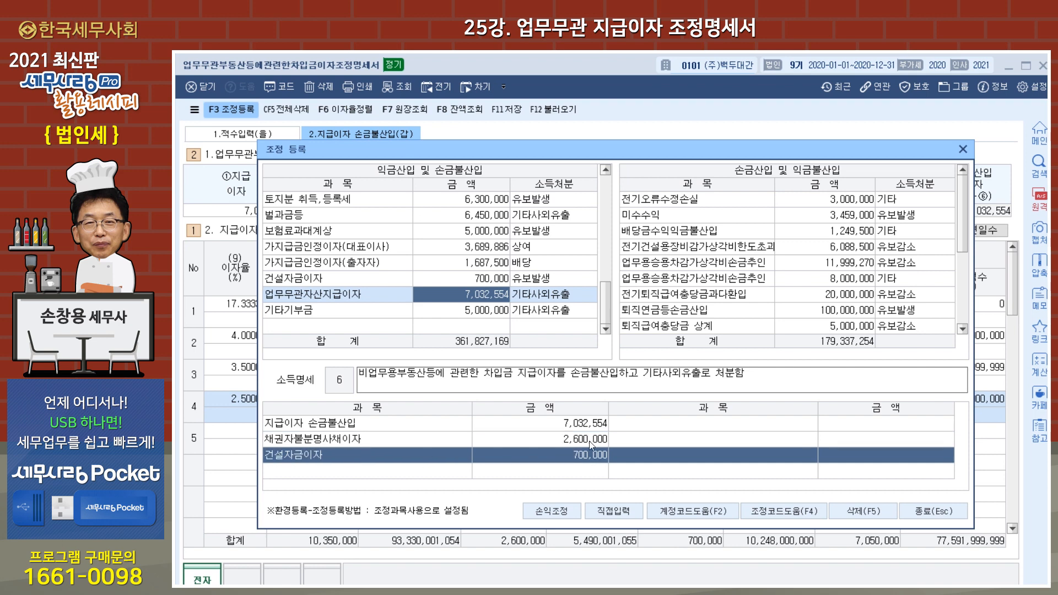
left_click(469, 280)
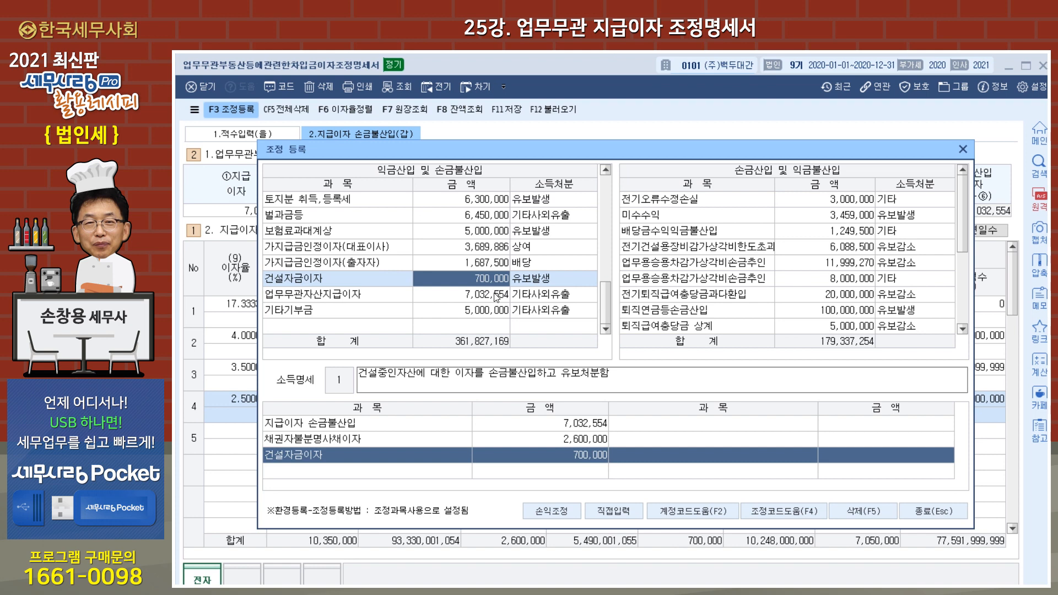
left_click_drag(605, 314, 605, 313)
left_click_drag(605, 314, 610, 339)
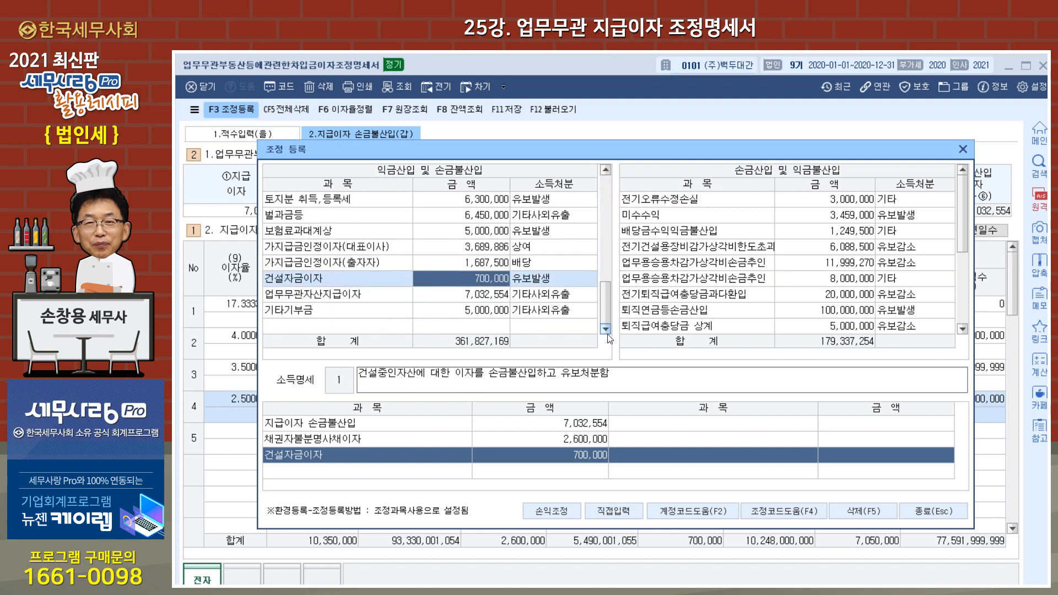